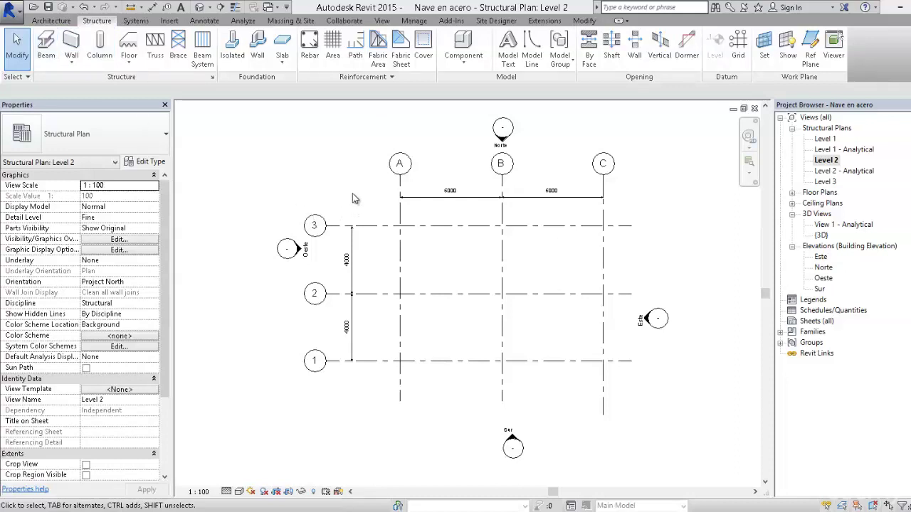
Check the extents of grids A, B and C in plan and the Norte elevation.
left_click(242, 20)
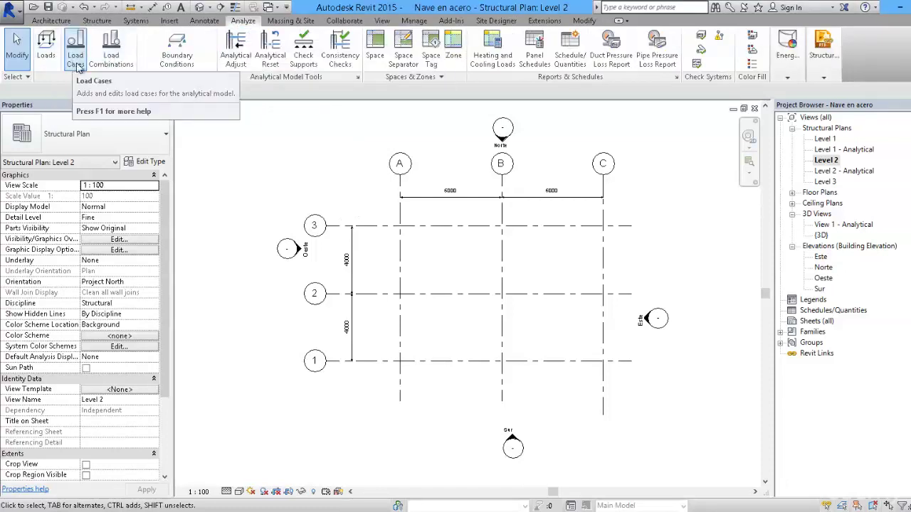
left_click(102, 21)
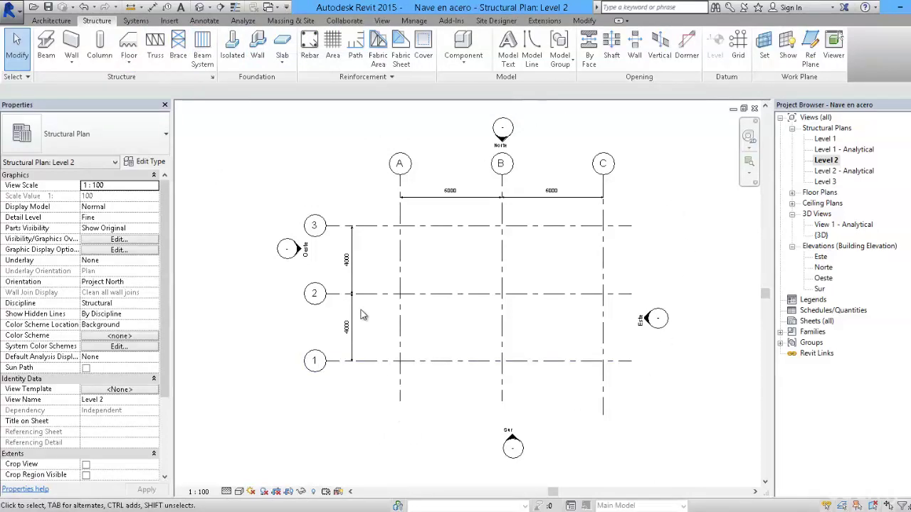
left_click(401, 209)
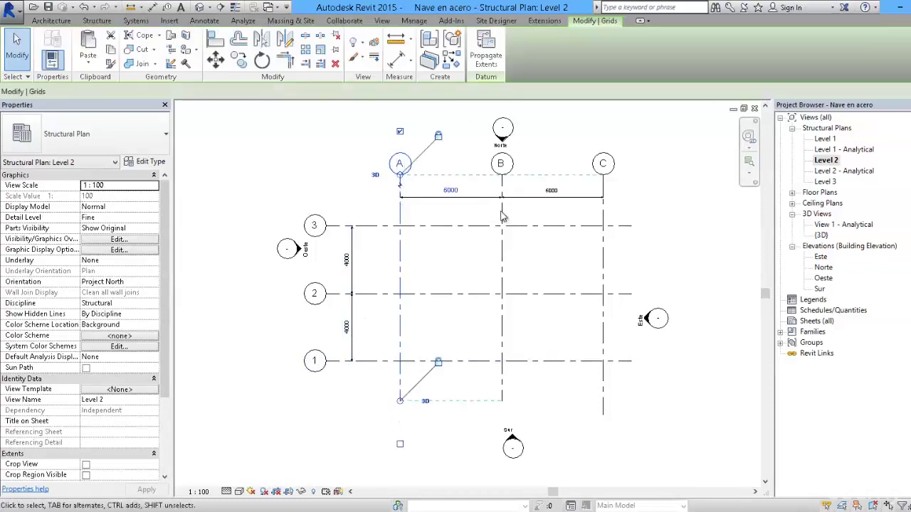
left_click(501, 214)
left_click(603, 217)
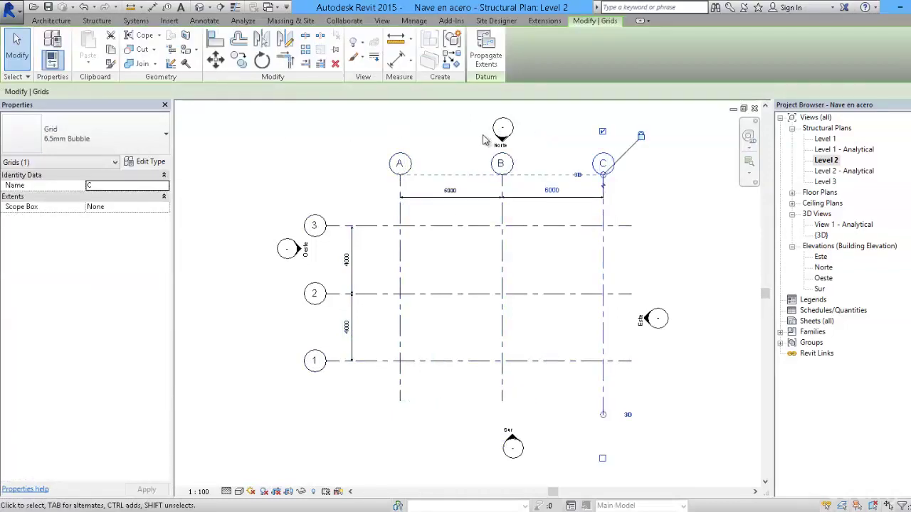
middle_click_drag(469, 150, 422, 147)
double_click(825, 269)
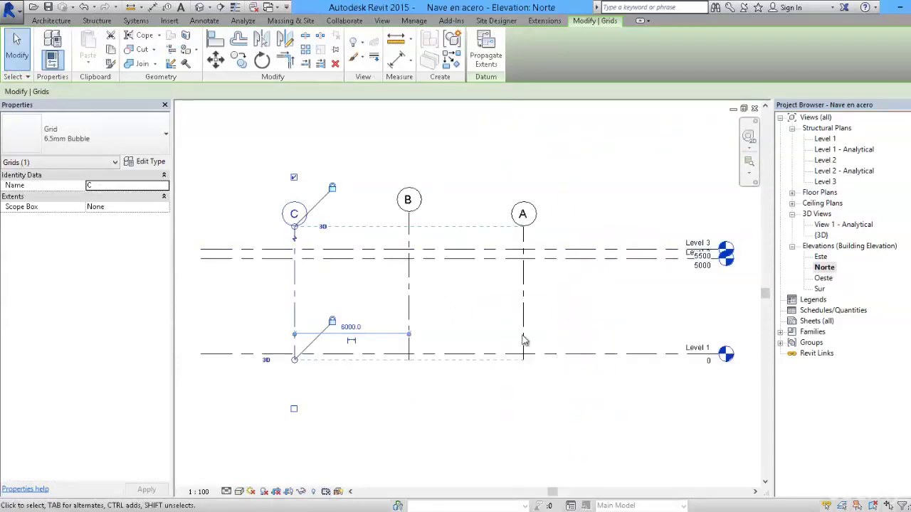
left_click(755, 108)
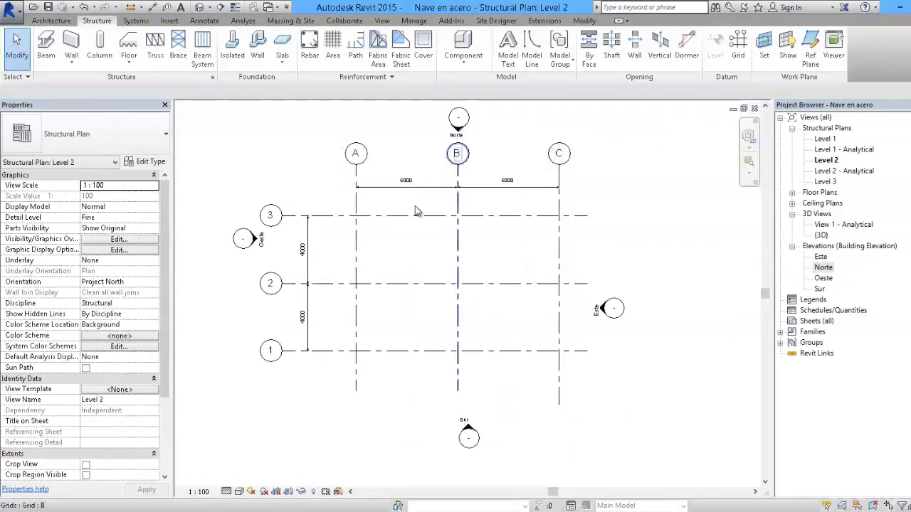
middle_click_drag(444, 214, 437, 246)
scroll(467, 240, "up", 1)
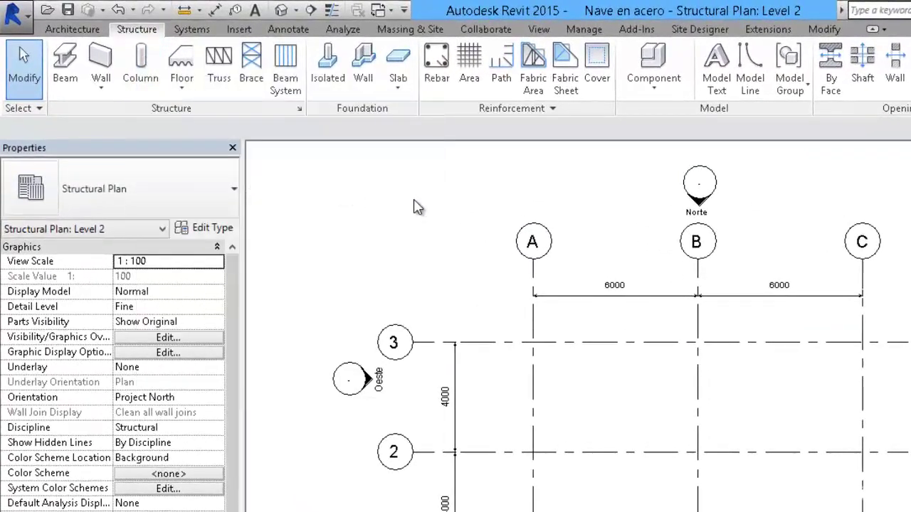
Start the column tool with CL and choose UC-Universal Column 300 x 300 mm.
key("c")
key("l")
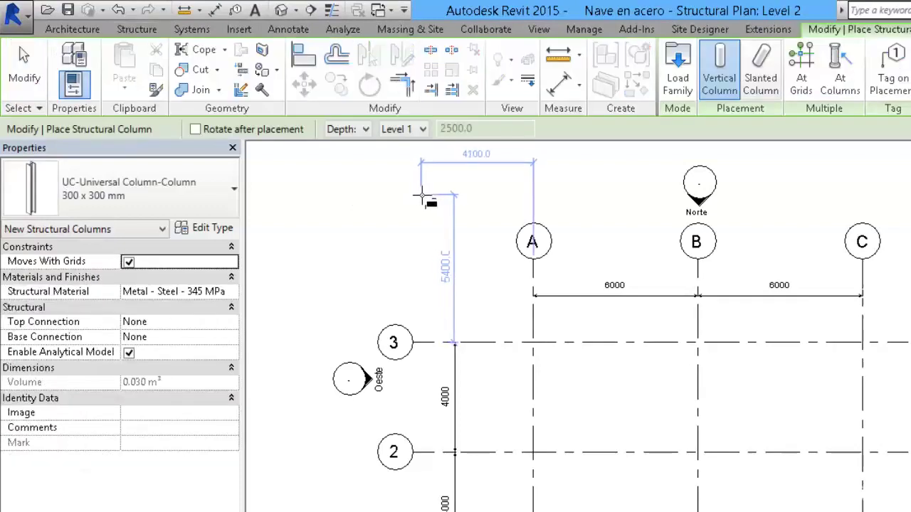
left_click(234, 189)
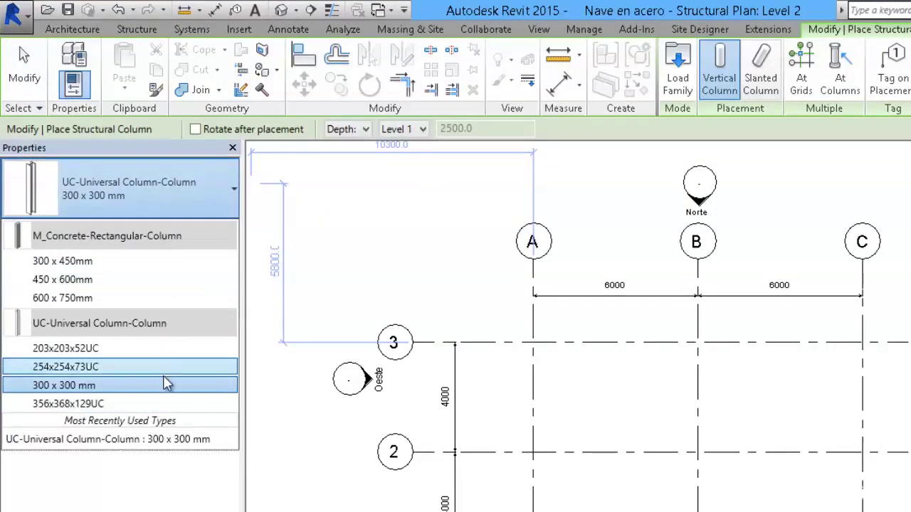
left_click(80, 387)
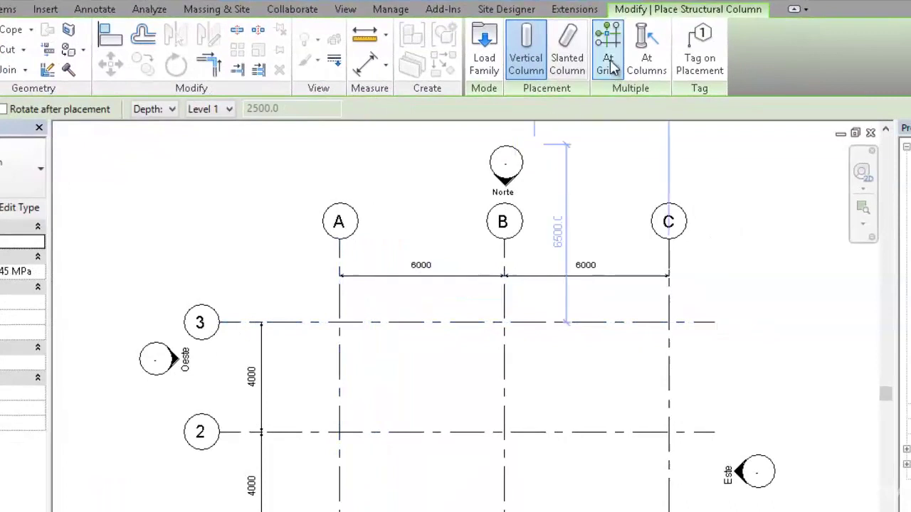
Use At Grids to place columns where grids A and C cross grids 1–3.
left_click(609, 65)
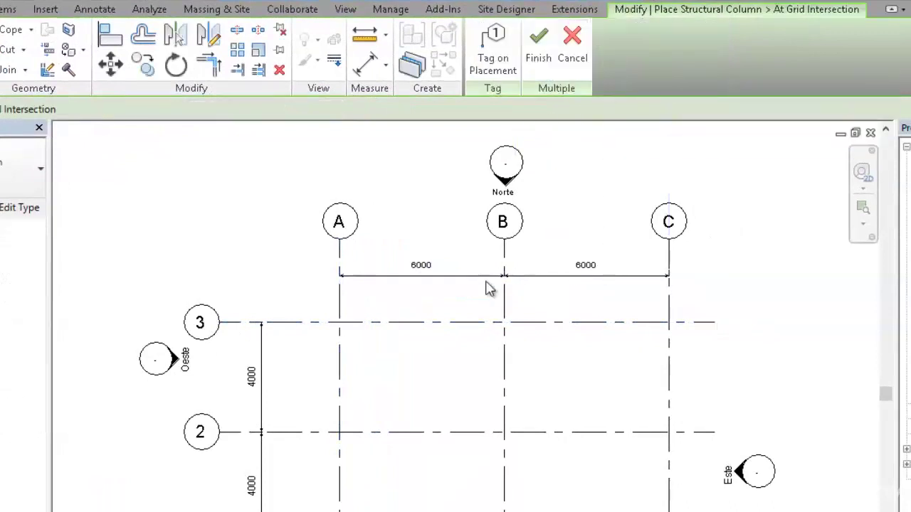
middle_click_drag(476, 291, 488, 224)
left_click_drag(707, 507, 650, 223)
left_click(339, 217, "ctrl")
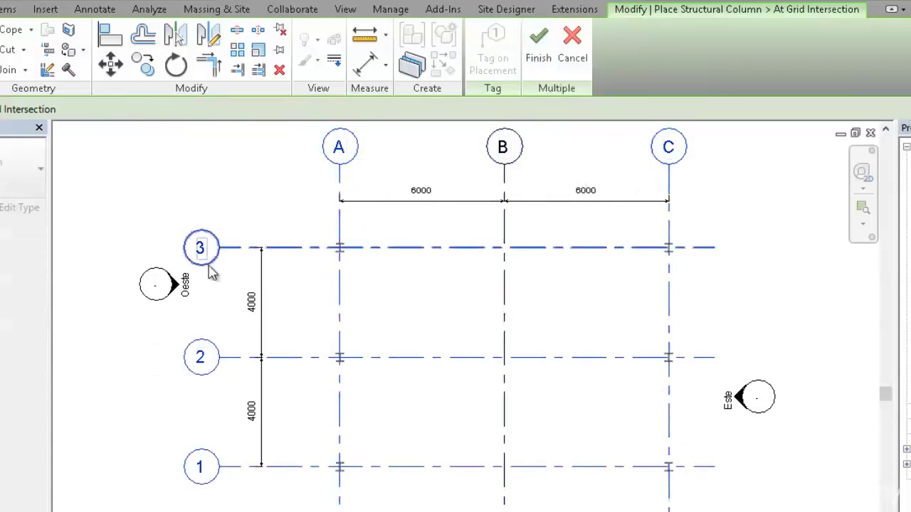
left_click(539, 60)
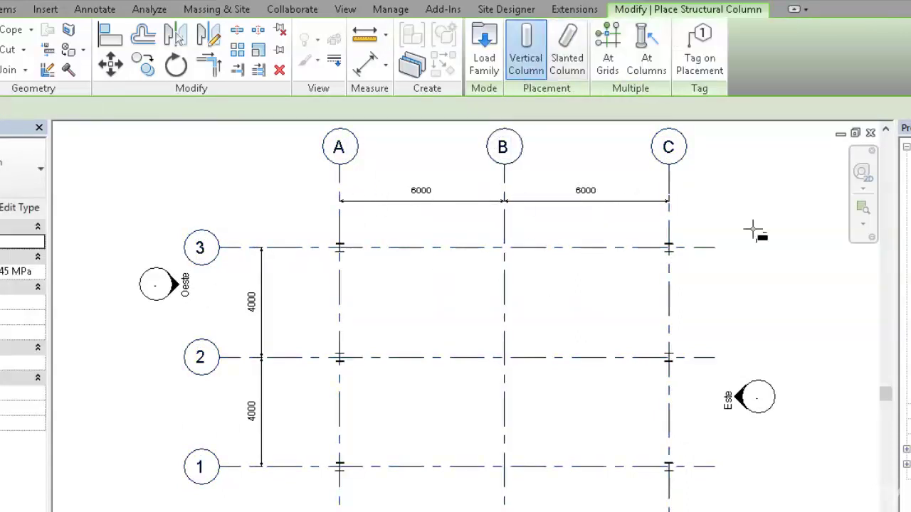
key("Escape")
key("Escape")
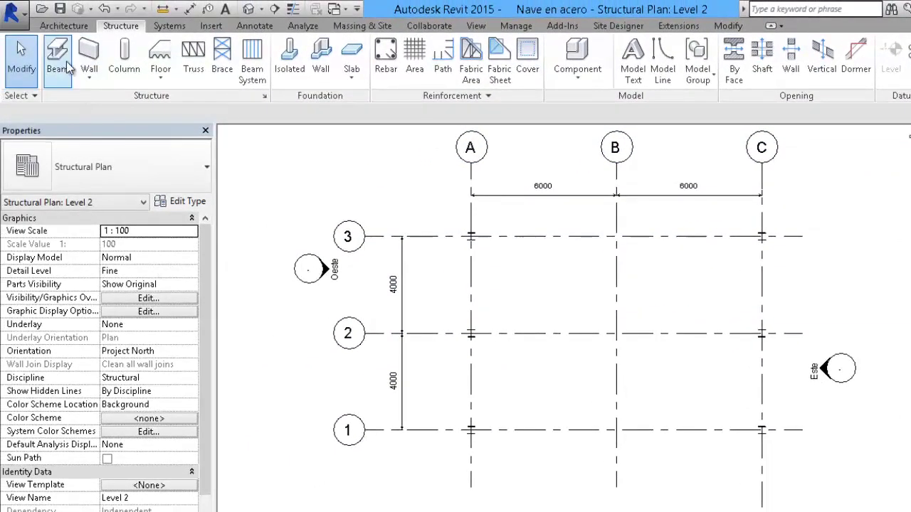
Place UB-Universal Beam 165 x 300 mm beams On Grids along grids A and C.
left_click(58, 57)
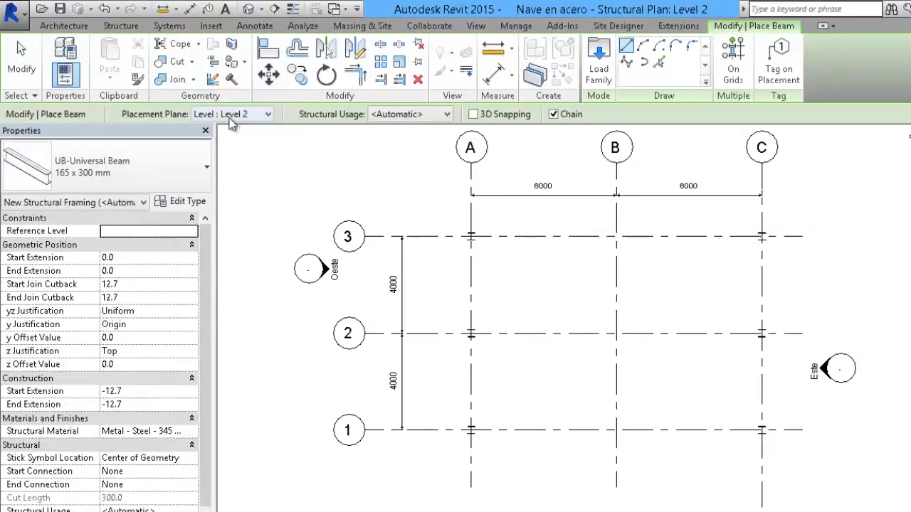
left_click(178, 173)
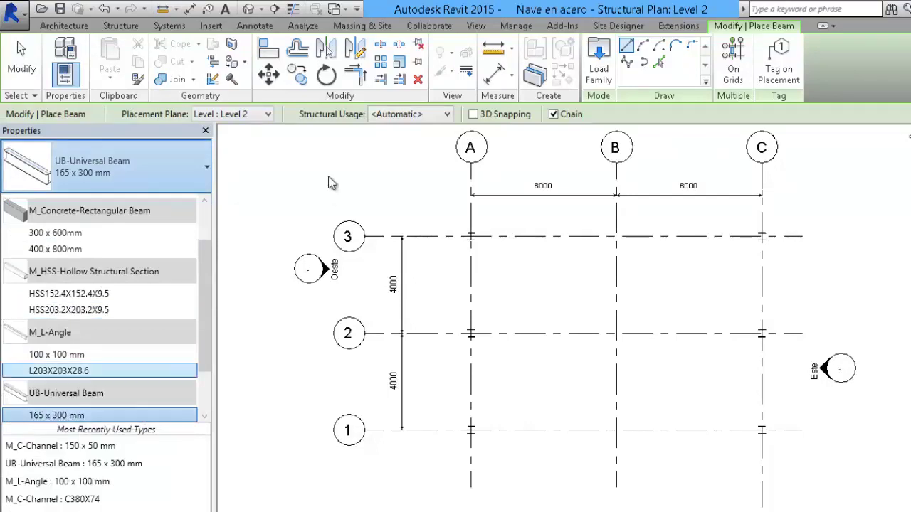
left_click(733, 63)
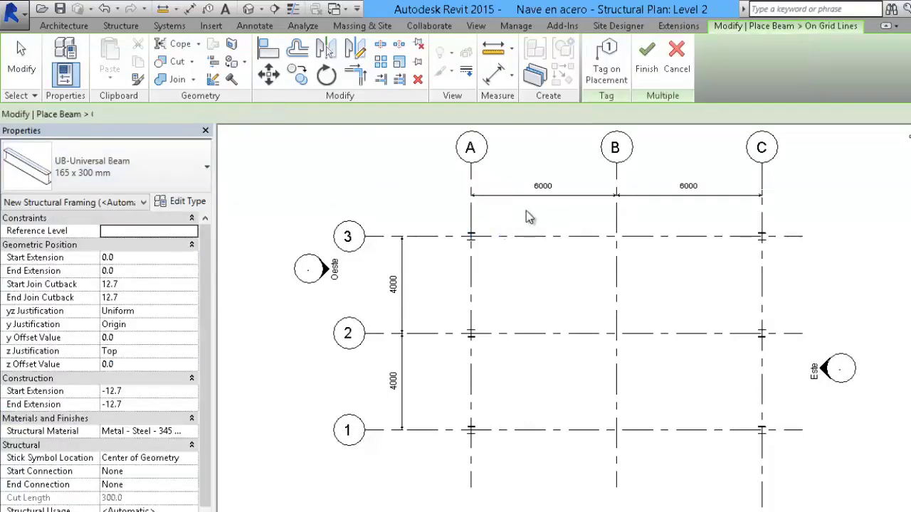
left_click(550, 266)
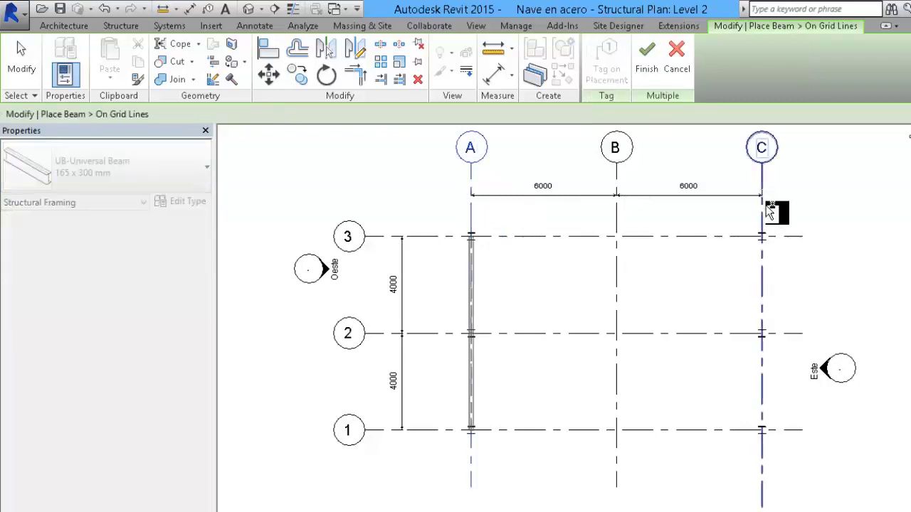
left_click(773, 210, "ctrl")
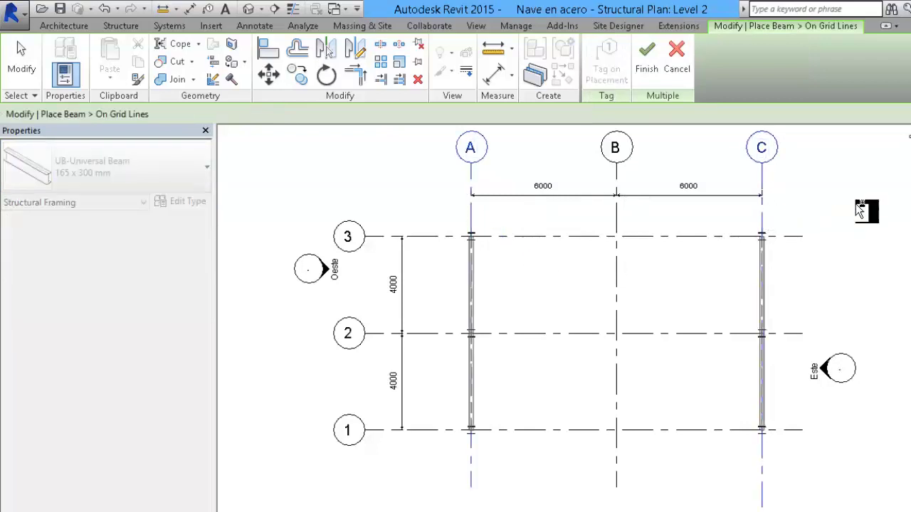
left_click(647, 65)
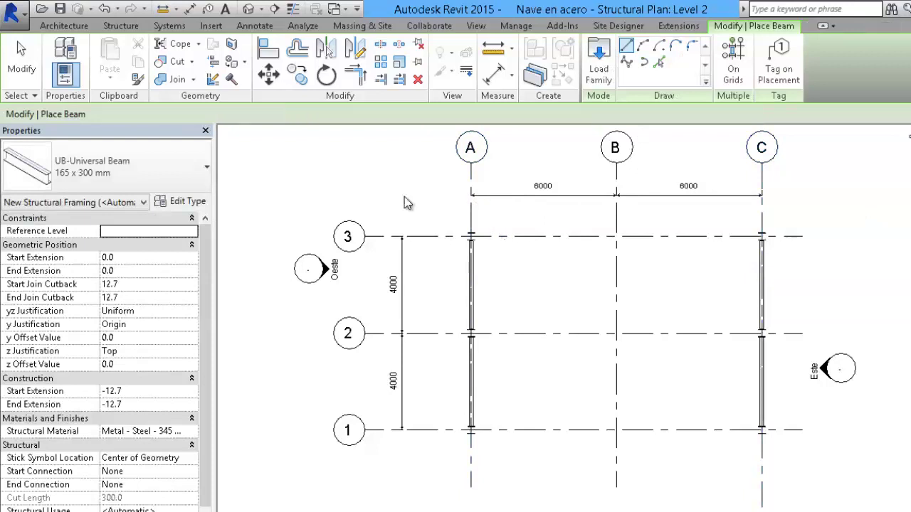
key("Escape")
key("Escape")
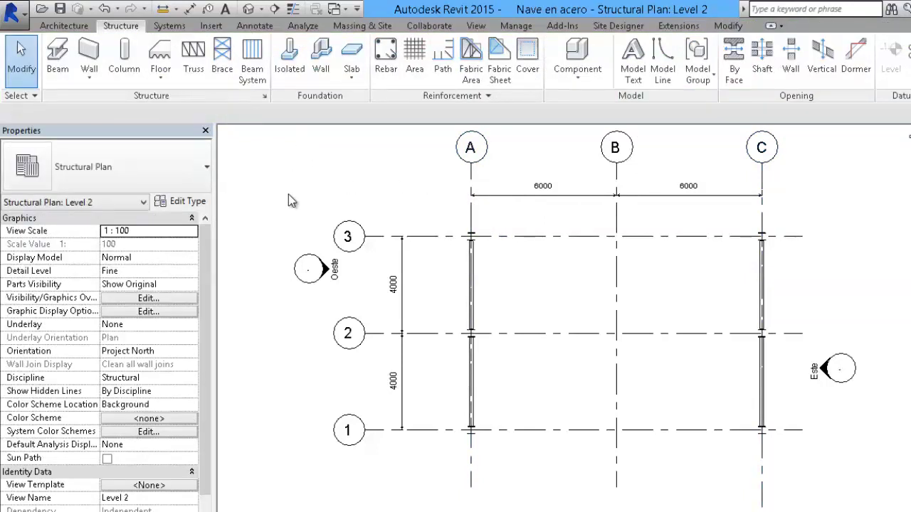
Start the Truss tool with M_Warren With Cambered Top Chord Truss-10 Panel : Standard, Truss Height 1500.
left_click(194, 59)
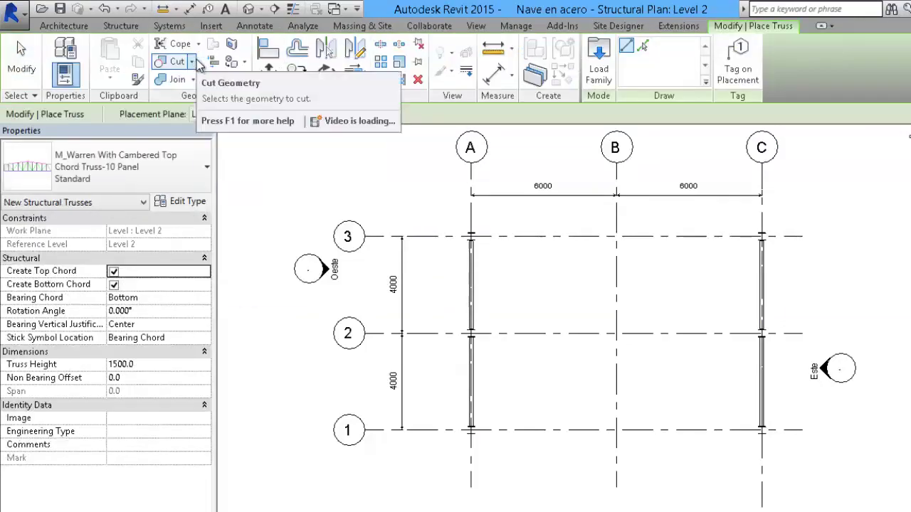
left_click(155, 171)
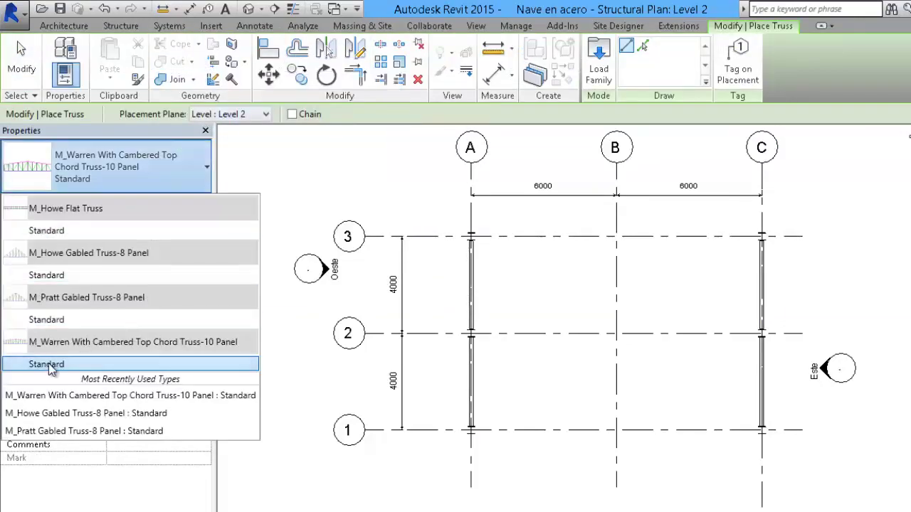
mouse_move(84, 348)
left_click(84, 364)
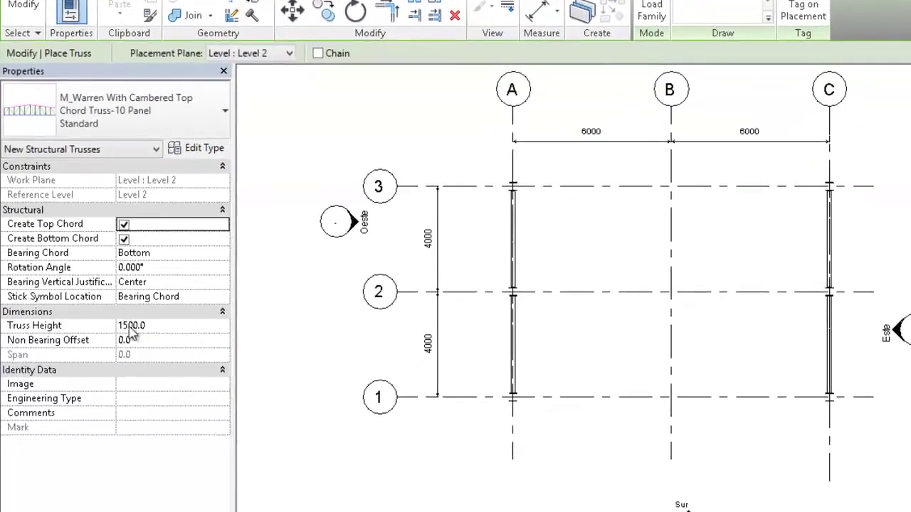
left_click(146, 364)
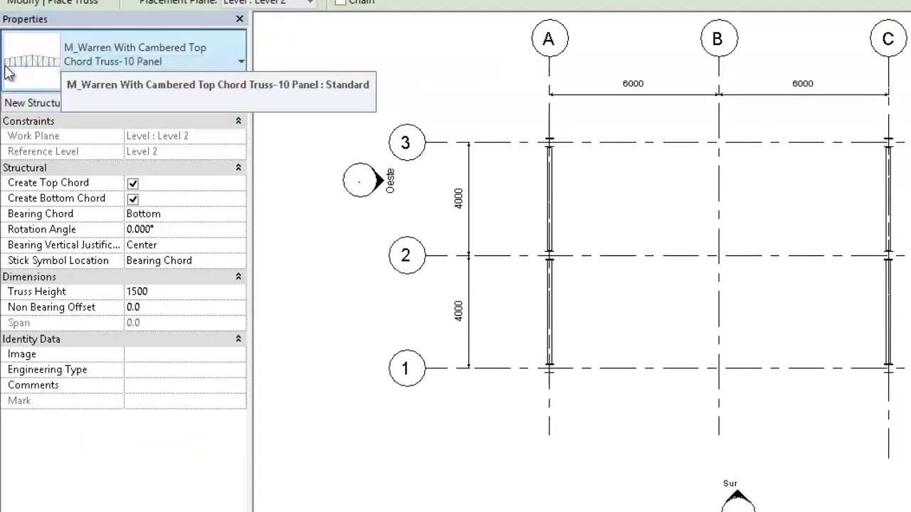
mouse_move(9, 67)
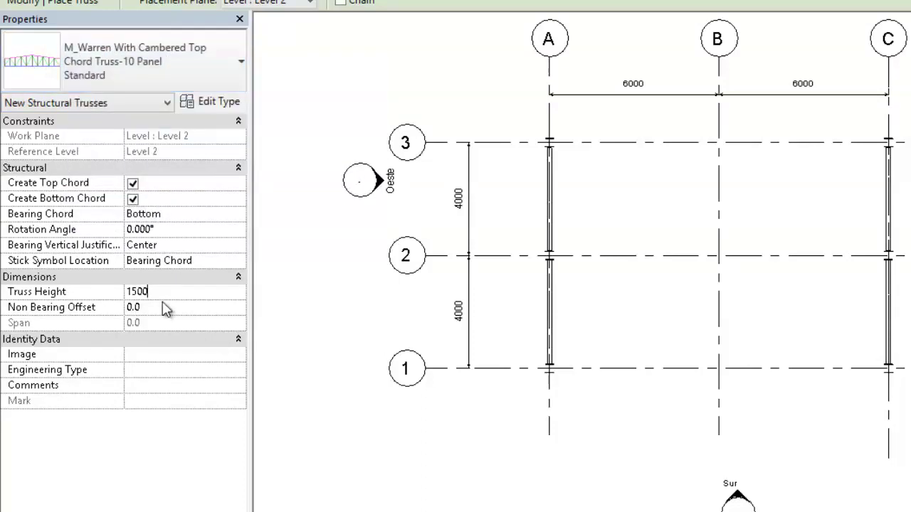
left_click_drag(126, 292, 125, 292)
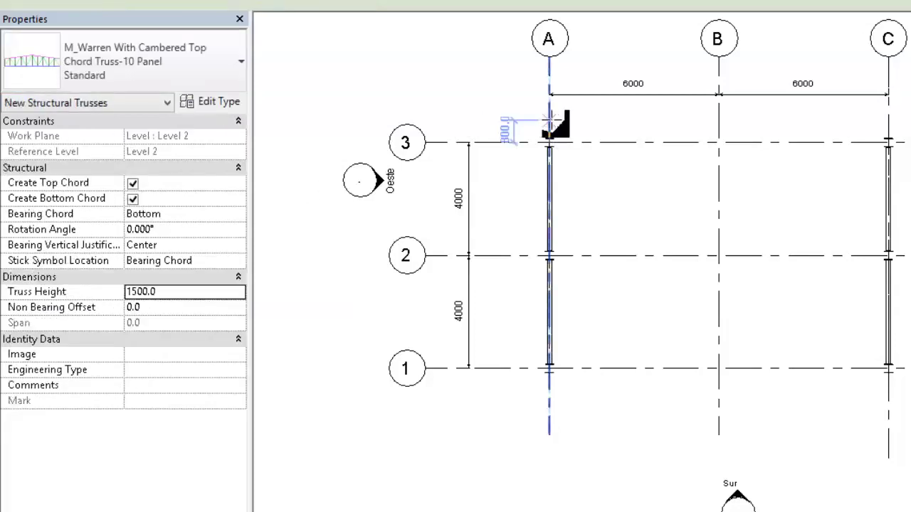
Draw three 12000 trusses from column A to column C along grids 1, 2 and 3.
middle_click_drag(571, 132, 514, 175)
scroll(509, 191, "up", 3)
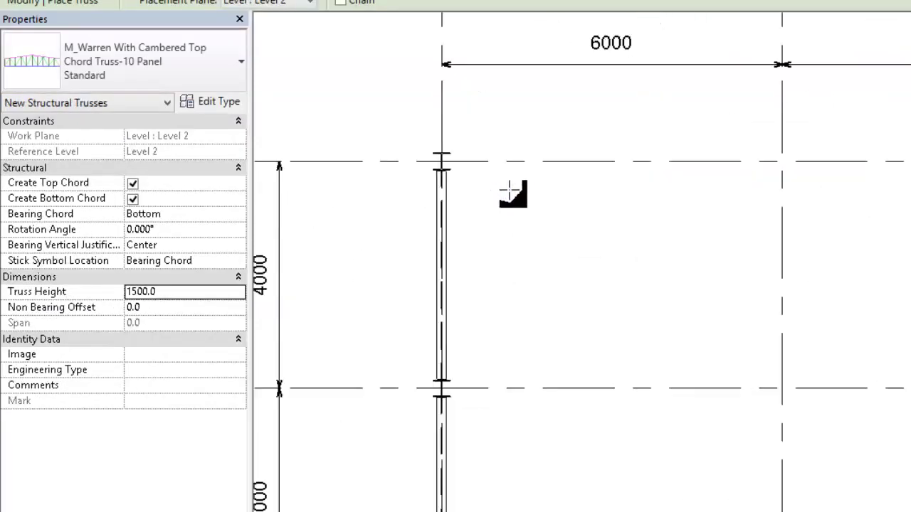
middle_click_drag(675, 217, 804, 90)
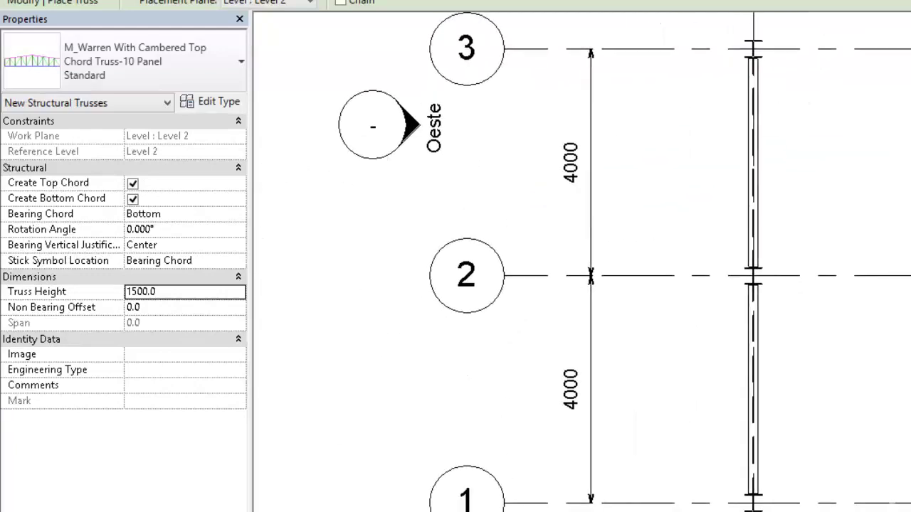
middle_click_drag(627, 195, 294, 315)
scroll(346, 221, "down", 1)
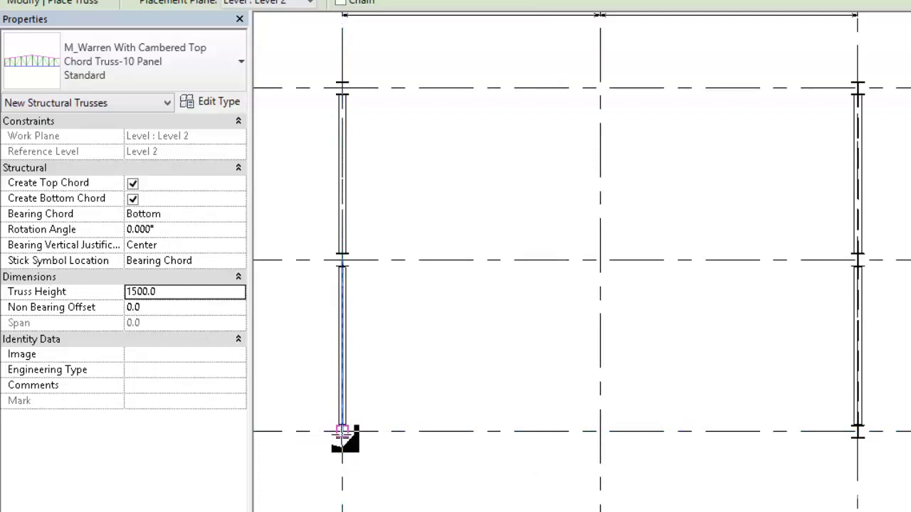
left_click(342, 431)
left_click(857, 431)
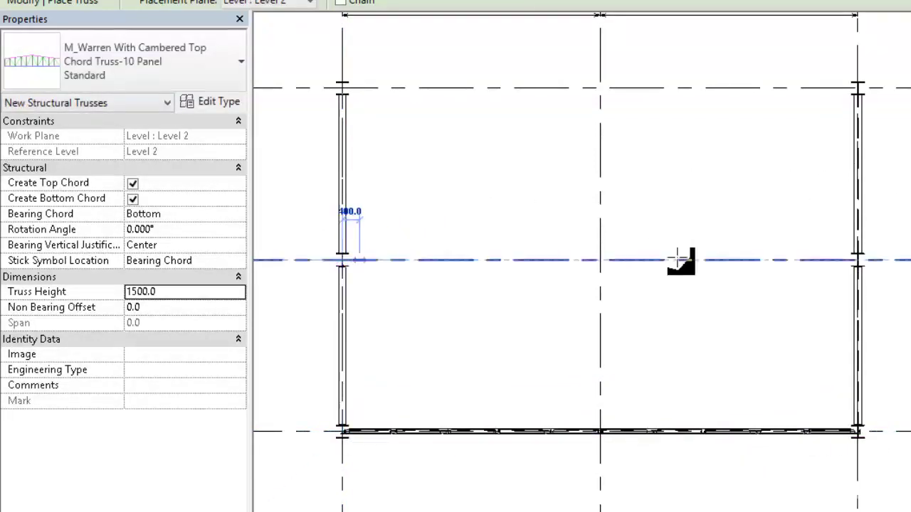
left_click(859, 260)
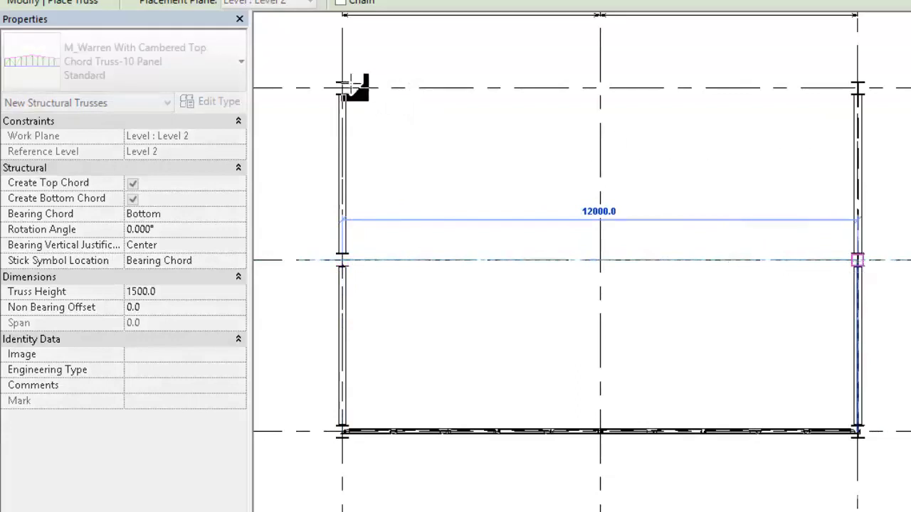
left_click(342, 89)
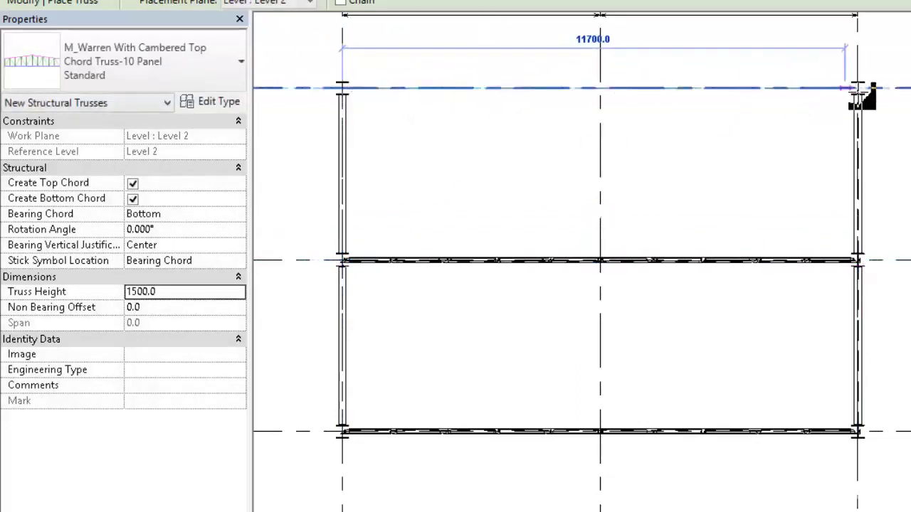
left_click(859, 88)
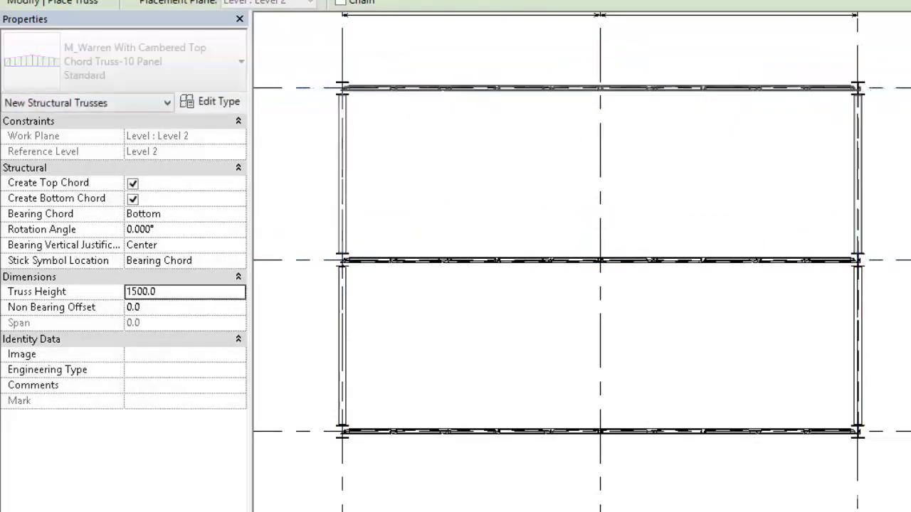
scroll(858, 88, "down", 4)
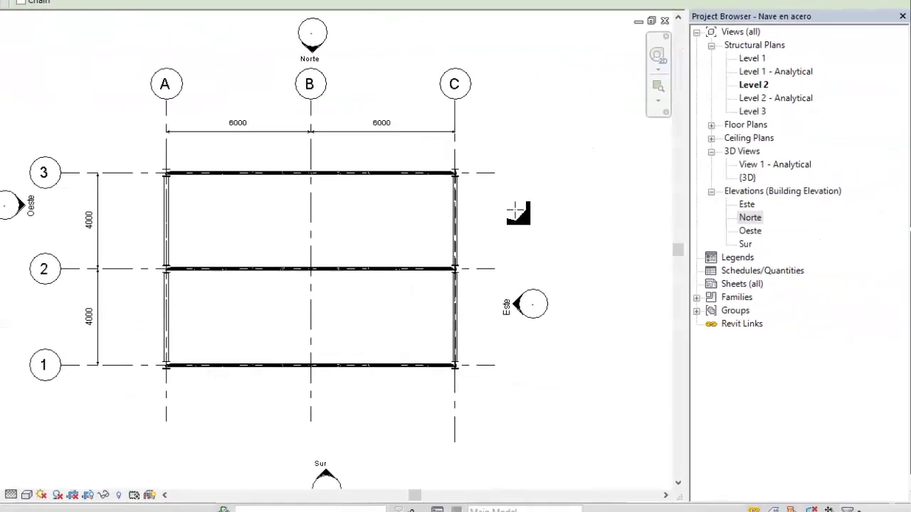
key("Escape")
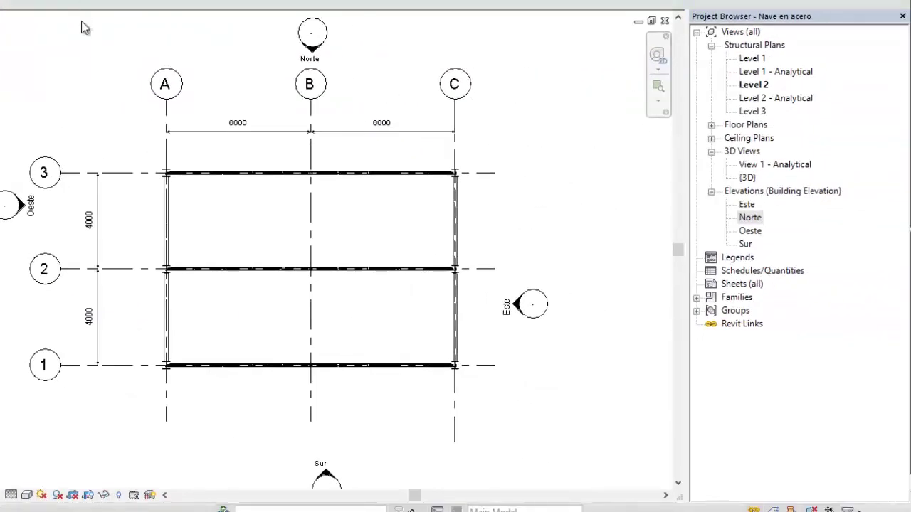
Open the {3D} view and select the front edge beam, a column and all three trusses.
double_click(748, 178)
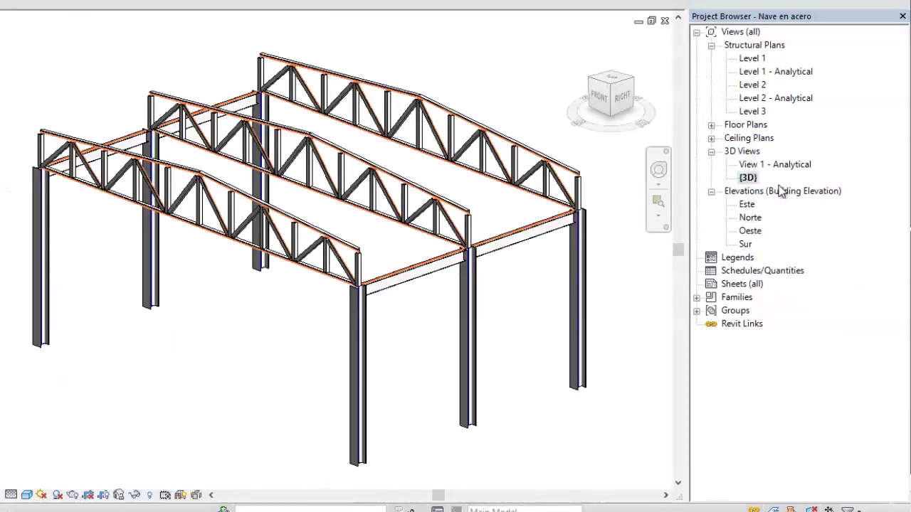
mouse_move(187, 104)
middle_mouse_down("shift")
mouse_move(335, 121)
mouse_move(401, 27)
mouse_move(339, 102)
mouse_move(204, 159)
middle_mouse_up("shift")
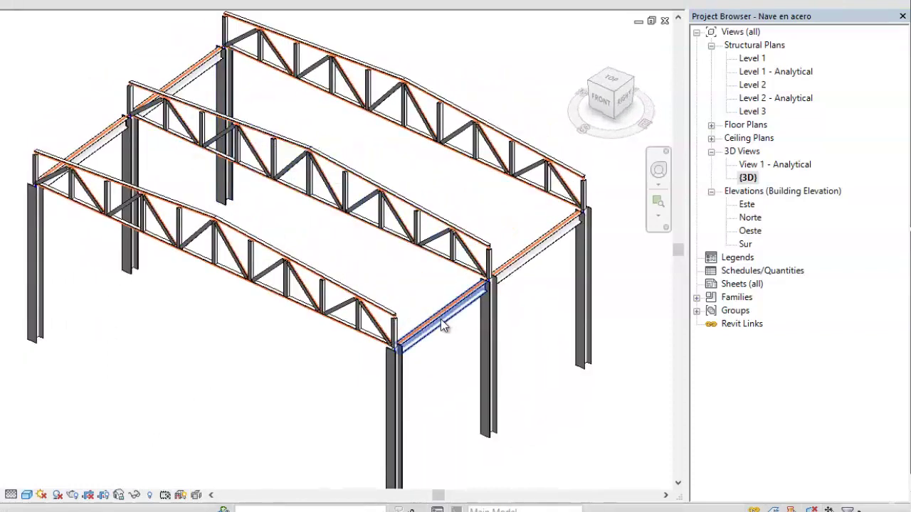
left_click(438, 321)
left_click(402, 377)
left_click(295, 264)
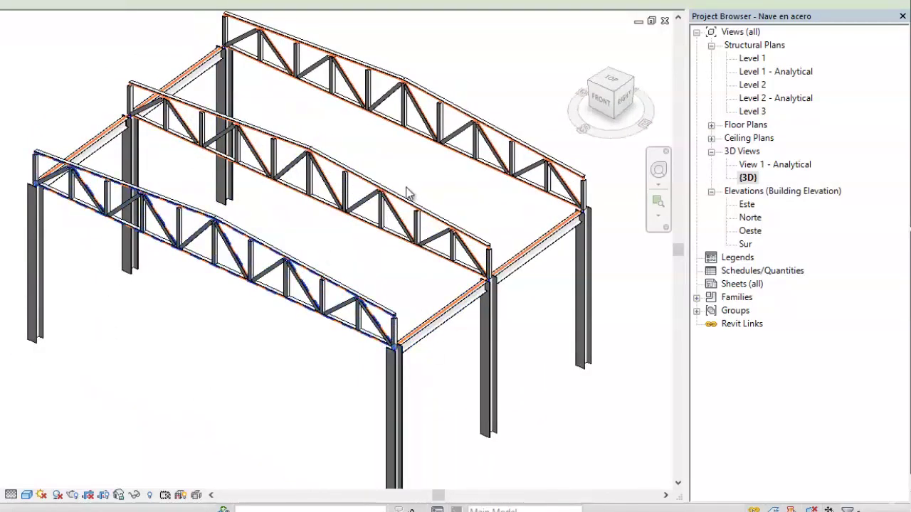
left_click(406, 196)
left_click(463, 114)
left_click(489, 85)
Inspect the front and middle trusses and the left column beneath the middle truss.
left_click(256, 284)
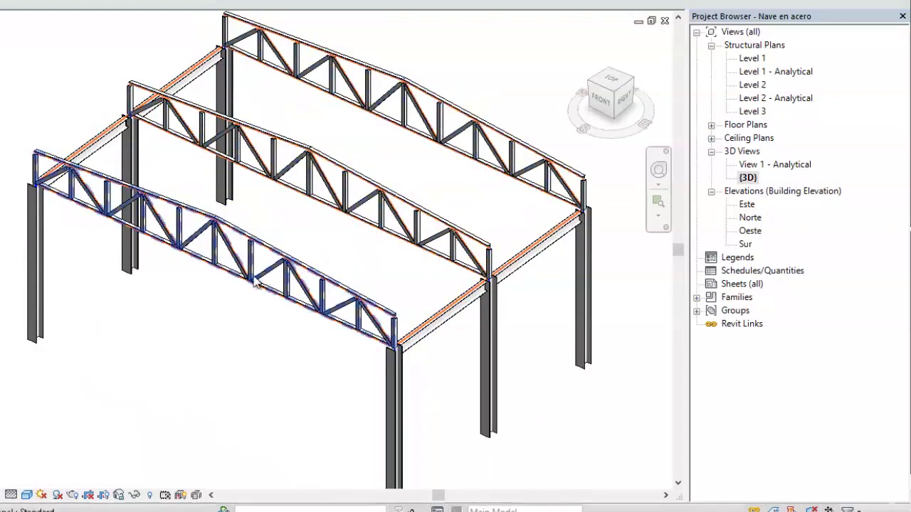
middle_click_drag(263, 287, 280, 297)
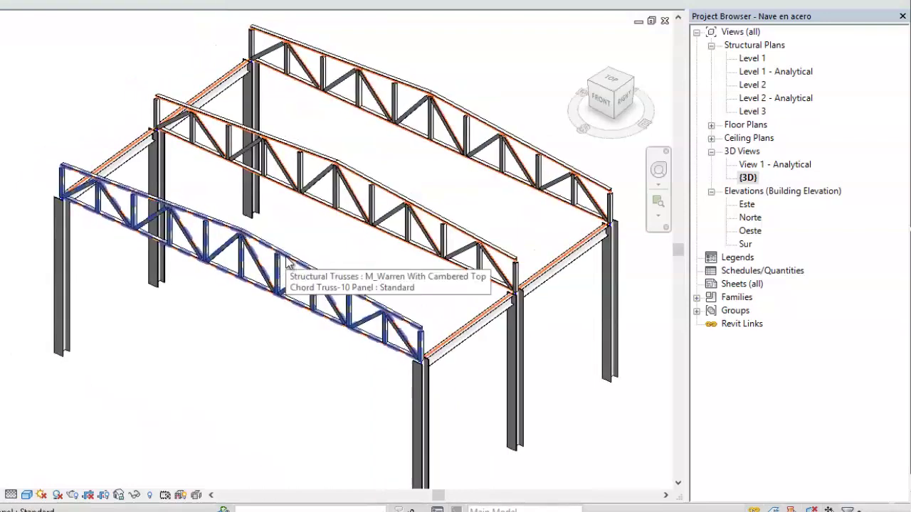
left_click(296, 160)
left_click(407, 203)
left_click(195, 124)
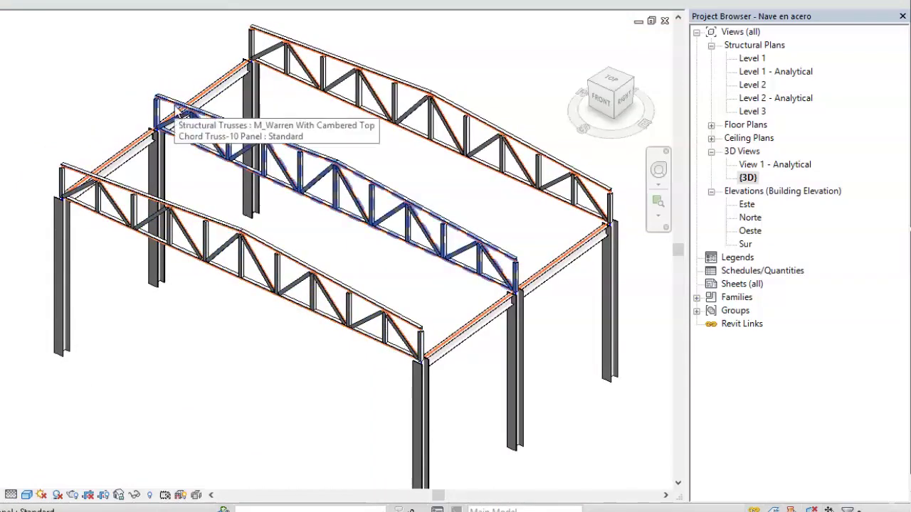
left_click(161, 167)
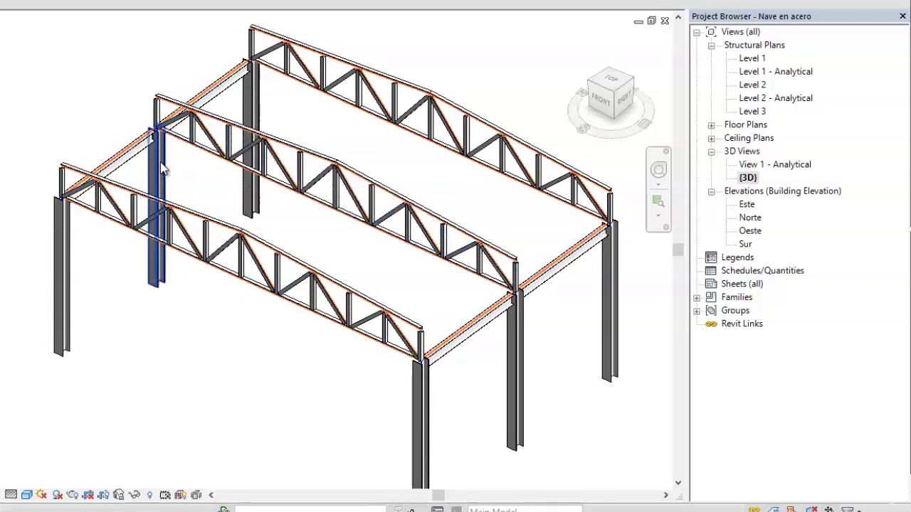
left_click(162, 129)
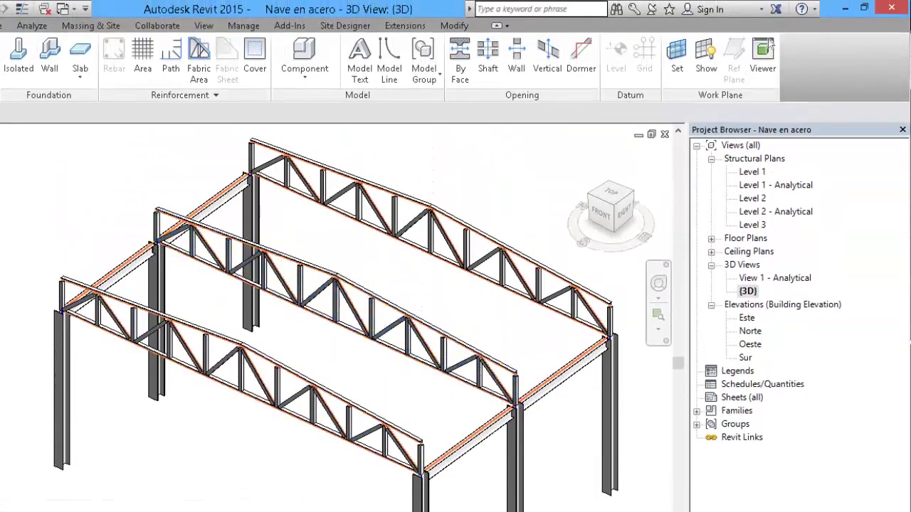
Window-select the frame and filter the selection down to Structural Trusses only.
middle_click_drag(260, 399, 365, 511, "shift")
left_click_drag(365, 511, 250, 165)
left_click(323, 65)
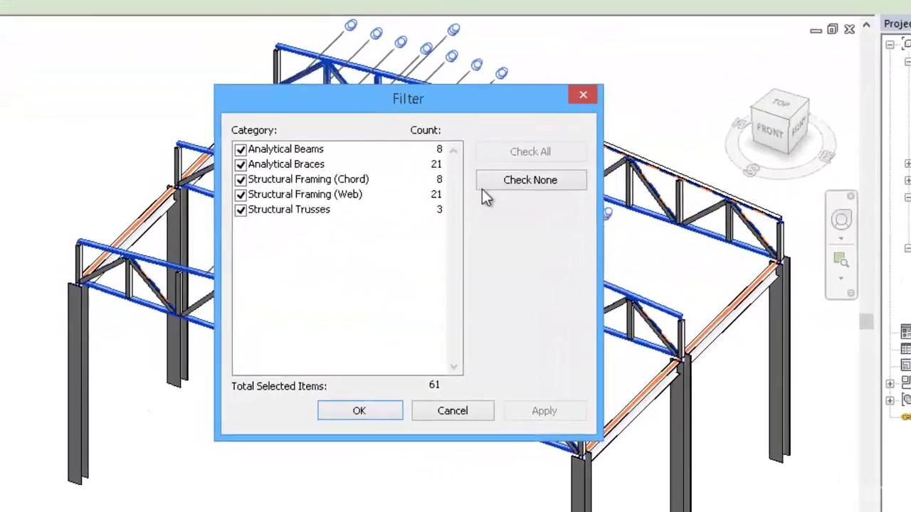
left_click(491, 184)
left_click(240, 210)
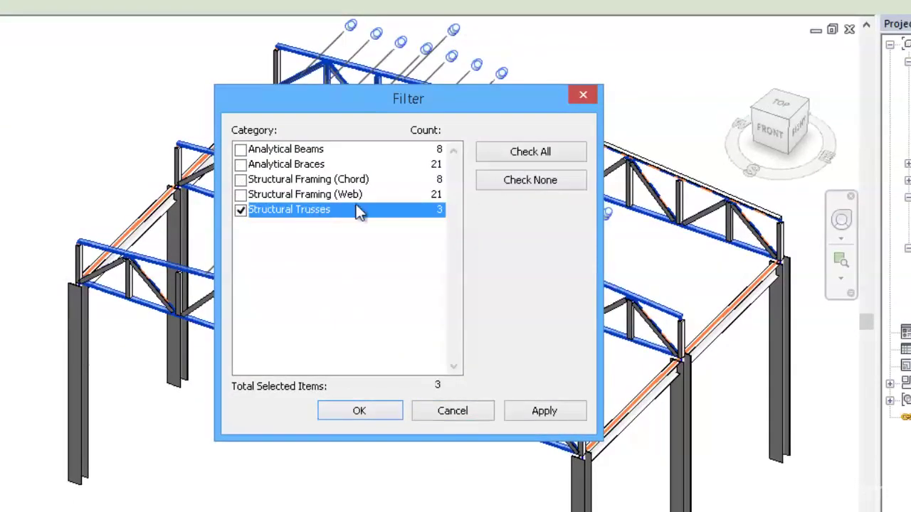
left_click(361, 405)
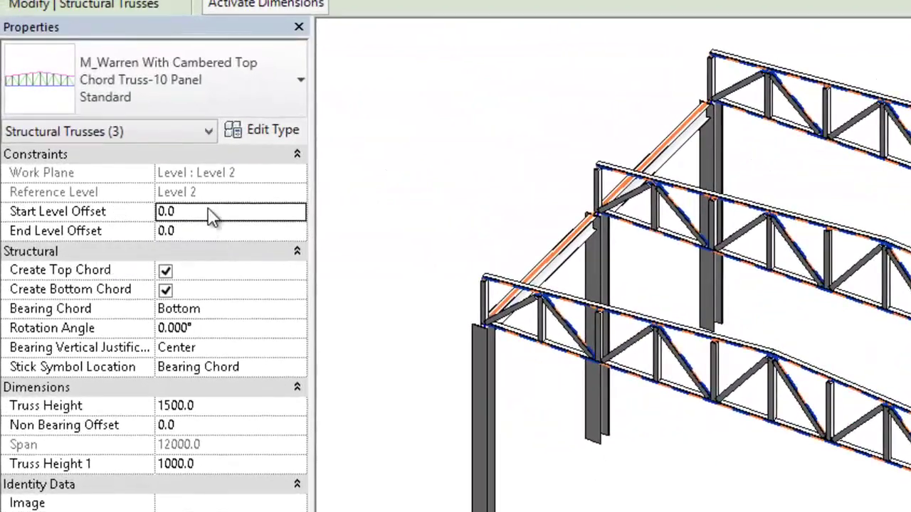
Set the trusses' Start and End Level Offset to -1000.
left_click(209, 211)
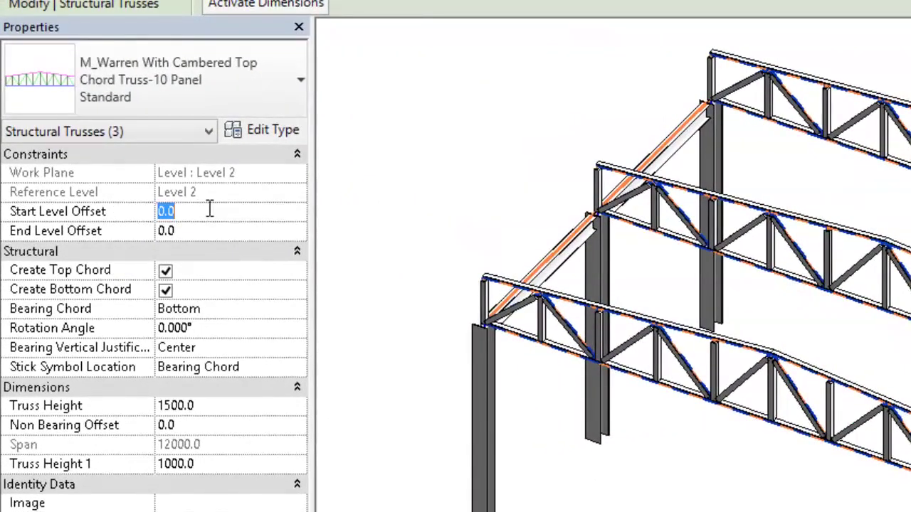
type("-1000")
left_click(199, 235)
double_click(197, 211)
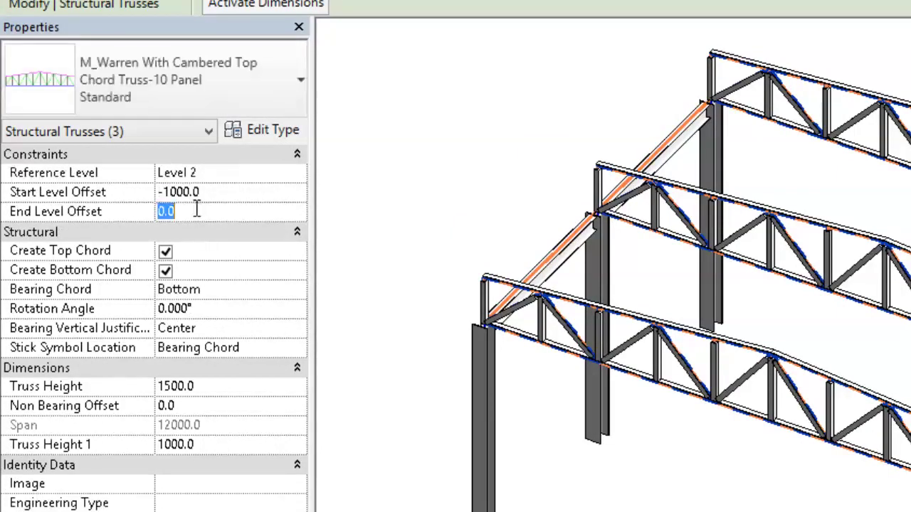
type("-1000")
key("Return")
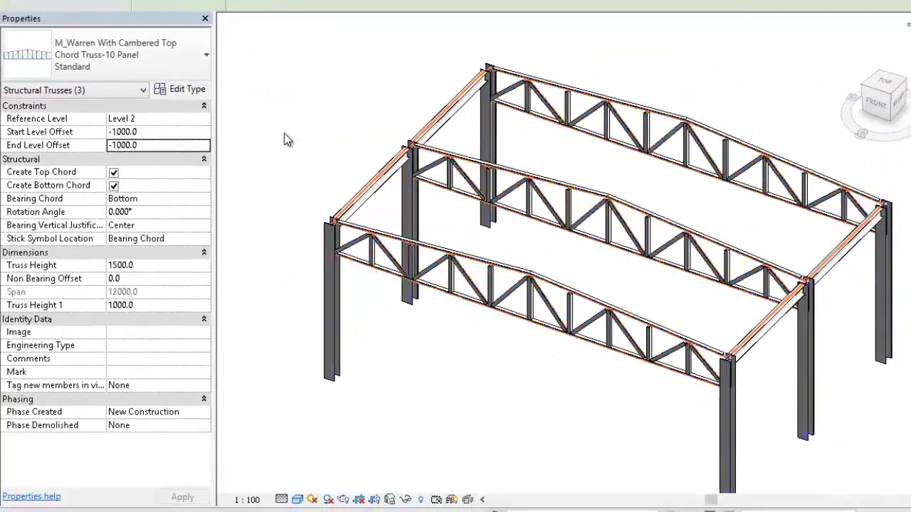
left_click(287, 140)
left_click(877, 104)
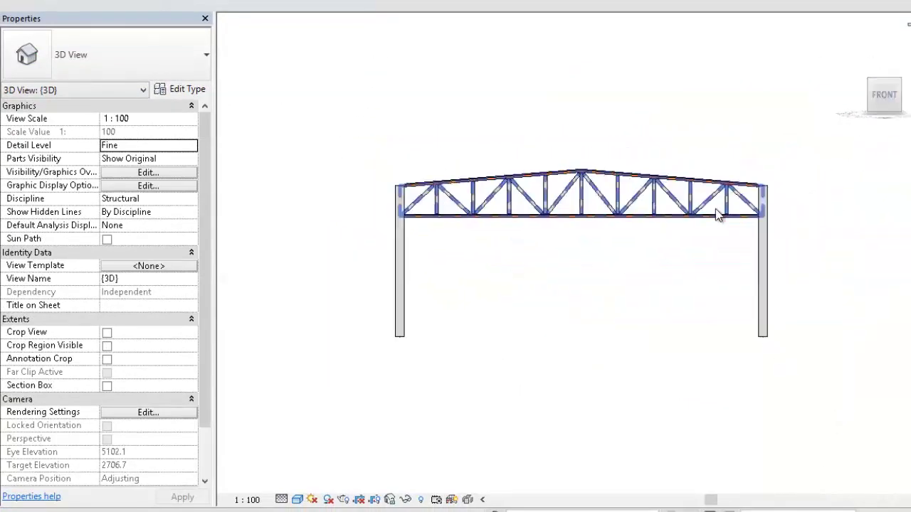
scroll(750, 228, "up", 3)
scroll(732, 189, "down", 3)
middle_click_drag(732, 189, 688, 242, "shift")
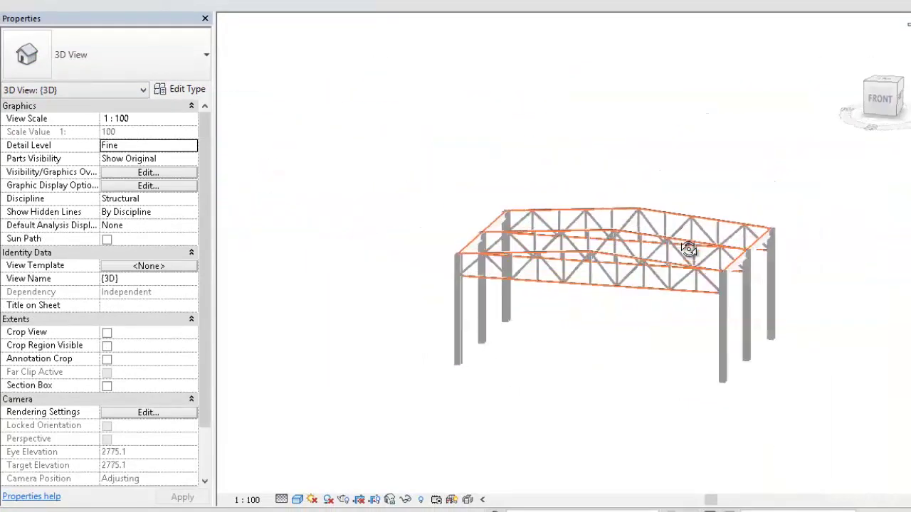
left_click(879, 119)
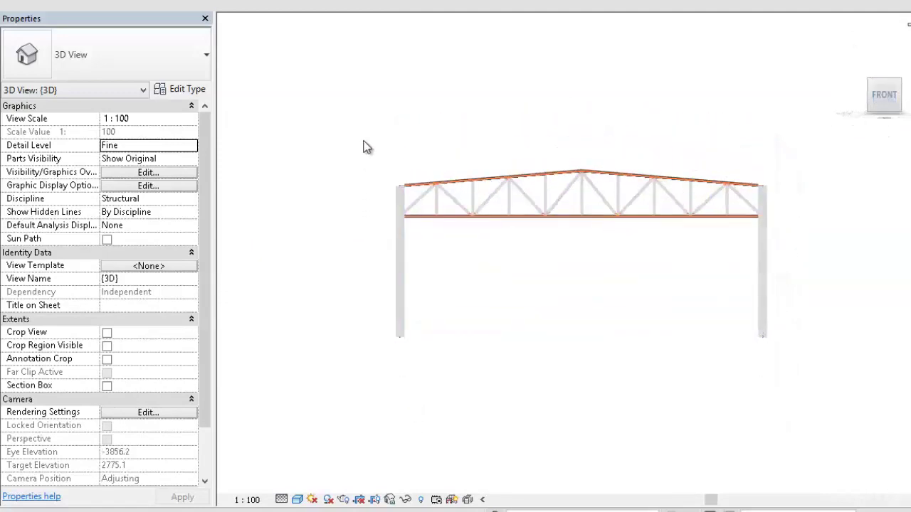
left_click_drag(364, 139, 412, 193)
scroll(406, 204, "up", 5)
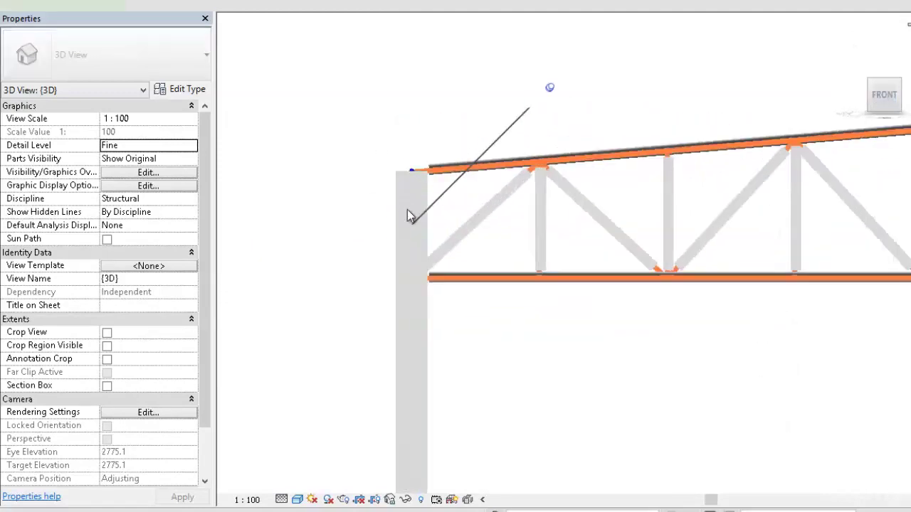
middle_click_drag(434, 131, 606, 220, "shift")
scroll(545, 246, "down", 5)
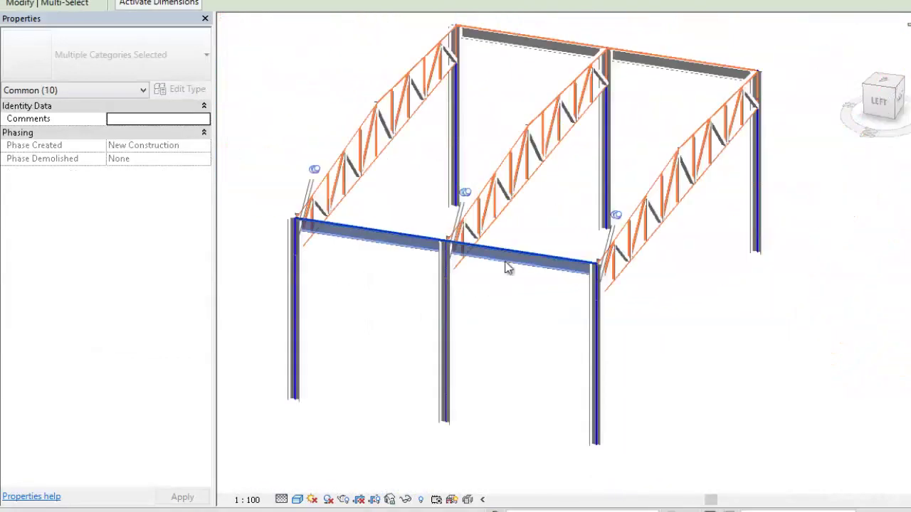
middle_click_drag(545, 246, 434, 186, "shift")
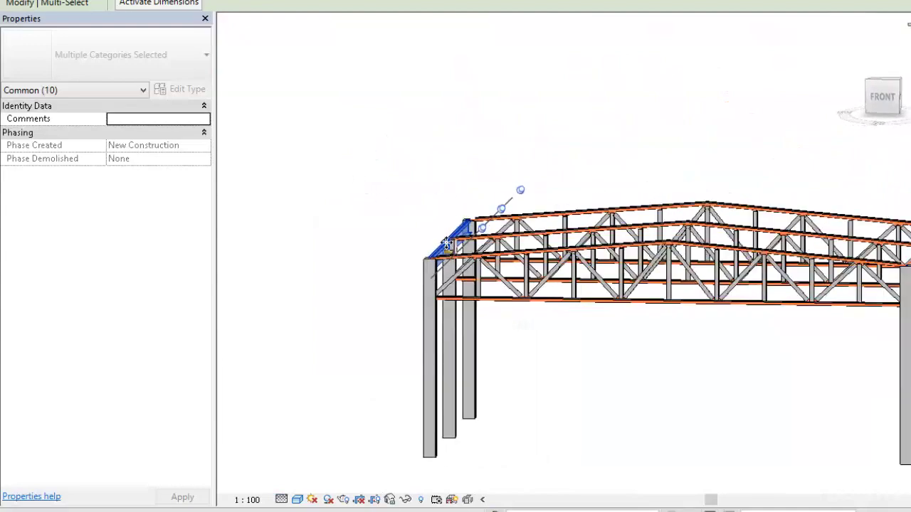
scroll(445, 288, "up", 4)
scroll(419, 338, "up", 2)
scroll(479, 259, "up", 2)
middle_click_drag(479, 259, 456, 241, "shift")
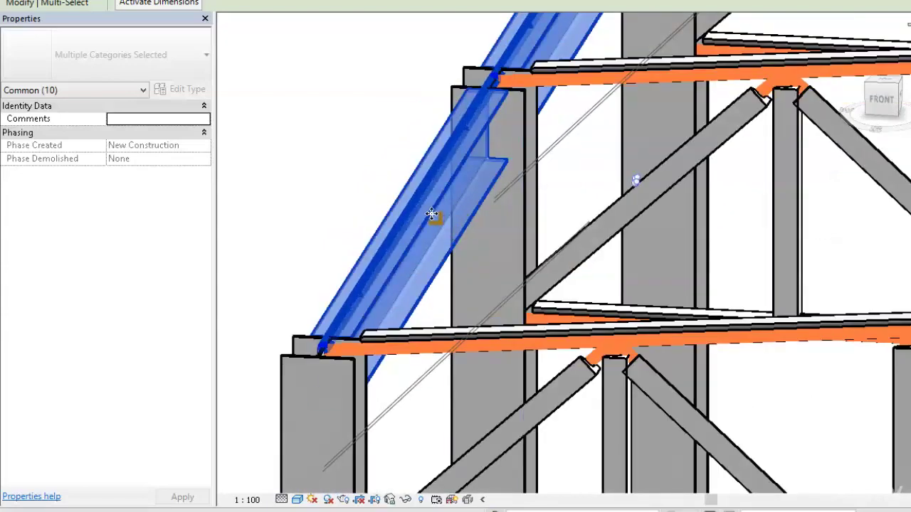
left_click(531, 46, "shift")
scroll(521, 169, "down", 5)
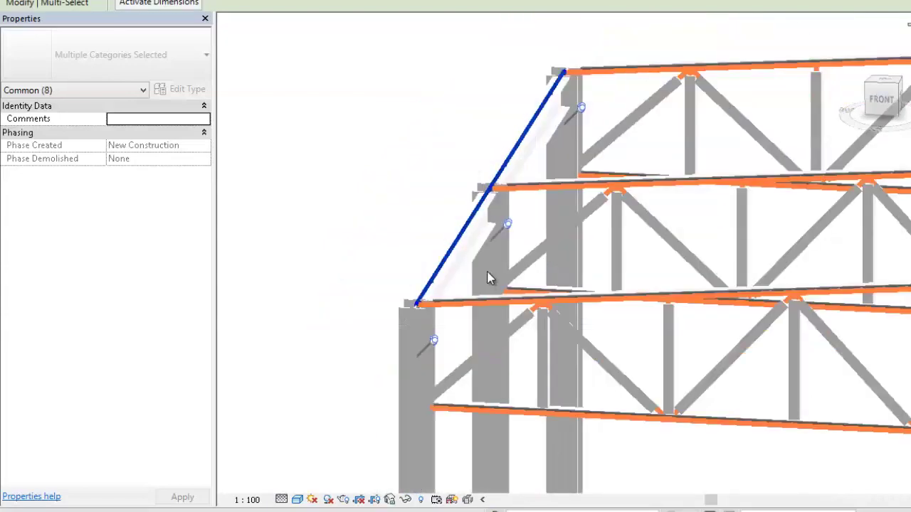
middle_click_drag(472, 281, 352, 346)
scroll(296, 341, "up", 2)
scroll(294, 325, "up", 5)
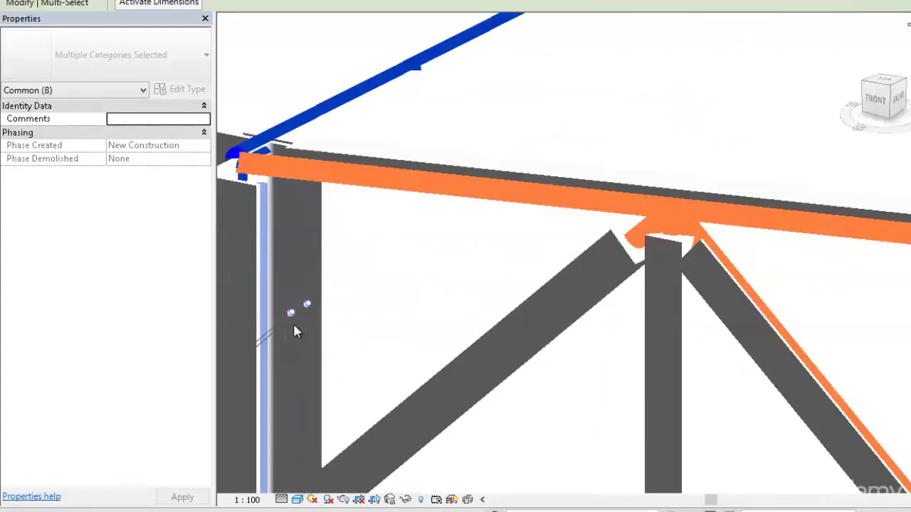
middle_click_drag(285, 346, 534, 284)
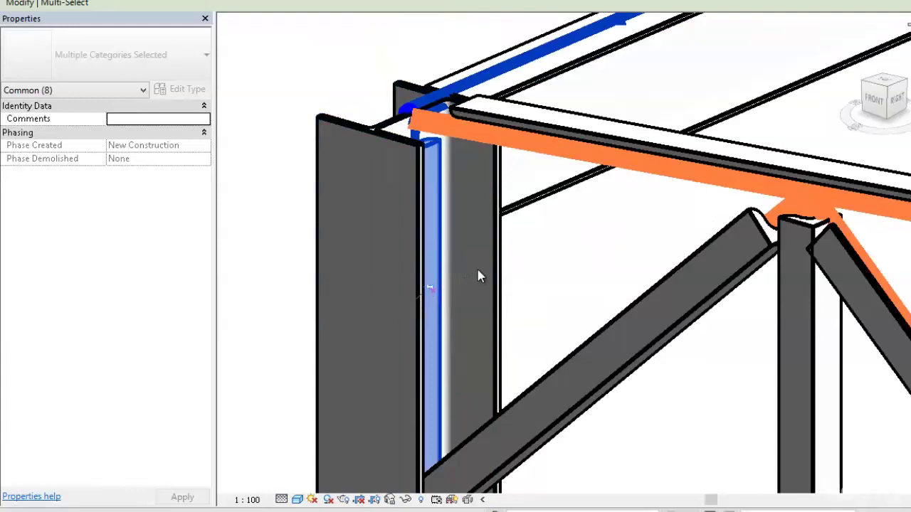
scroll(470, 287, "down", 5)
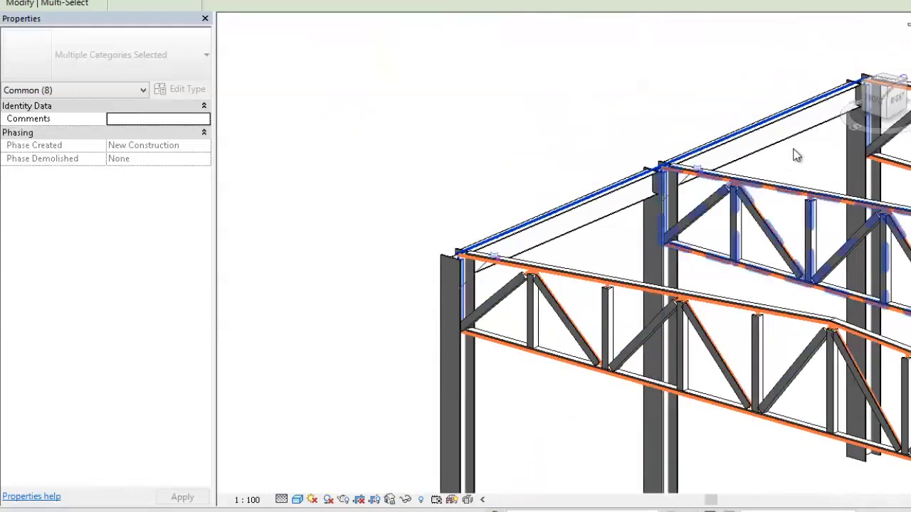
middle_click_drag(803, 193, 717, 253)
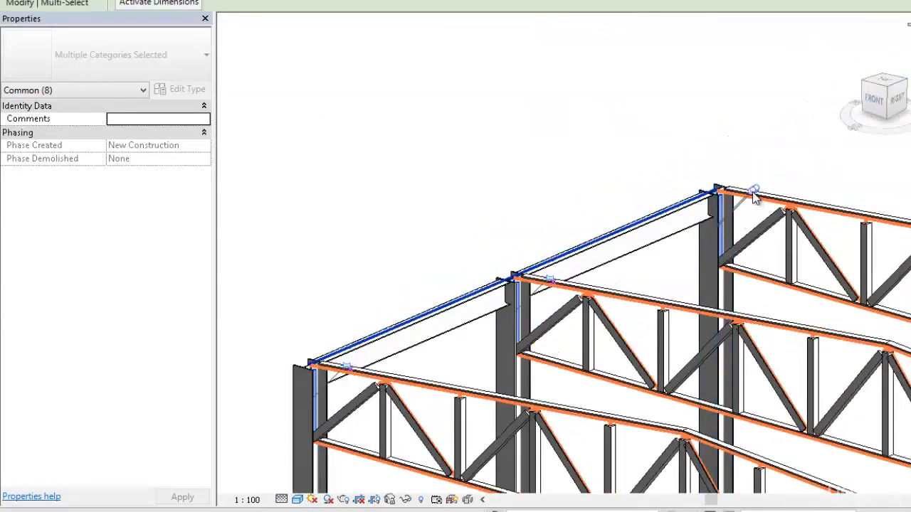
left_click(768, 143)
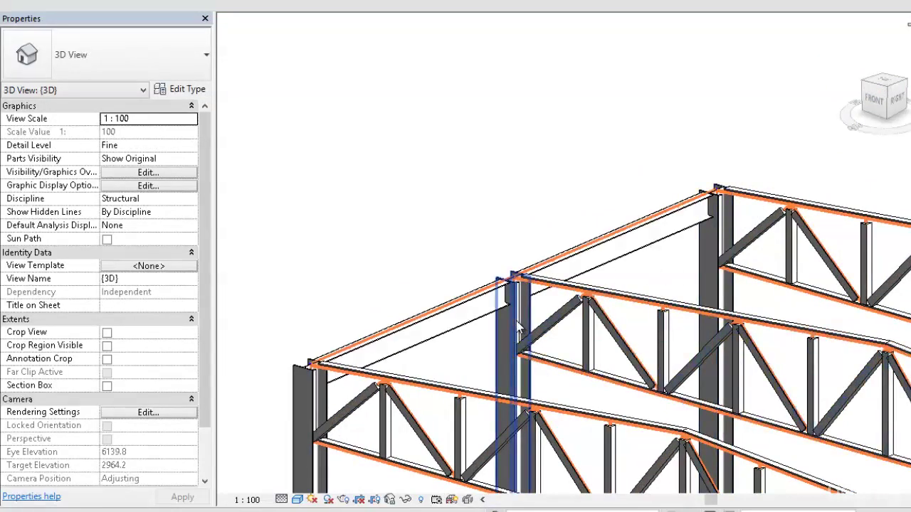
left_click_drag(497, 214, 534, 390)
left_click_drag(659, 96, 744, 293)
left_click_drag(259, 285, 336, 463)
key("Escape")
middle_click_drag(424, 375, 545, 230)
left_click_drag(543, 223, 649, 400)
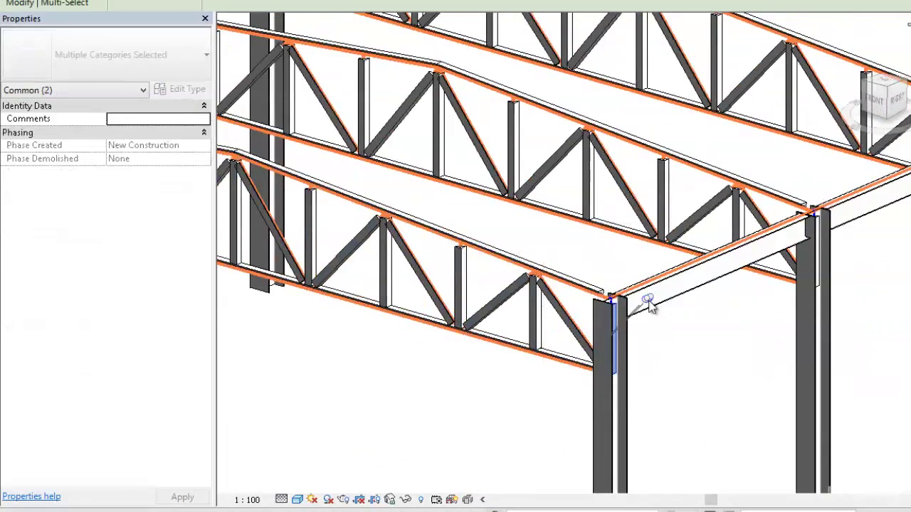
key("Escape")
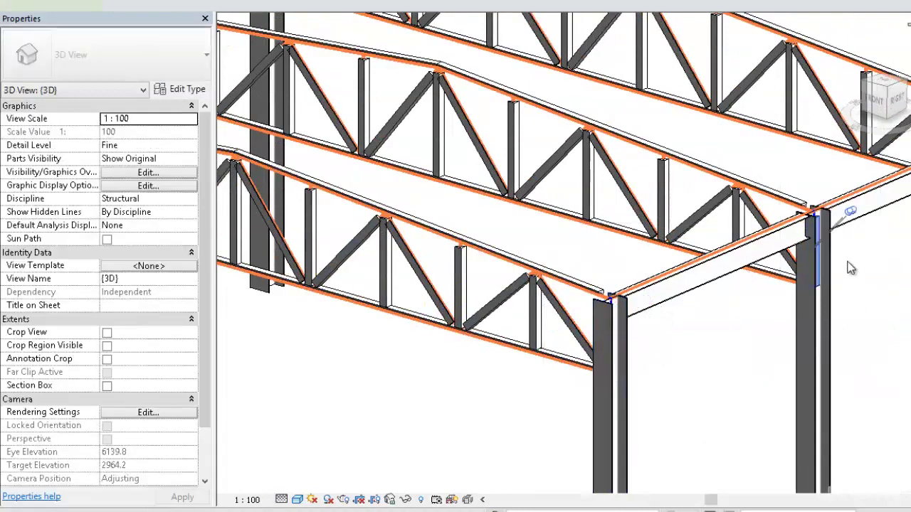
middle_click_drag(825, 214, 778, 237)
left_click_drag(778, 230, 809, 426)
key("Escape")
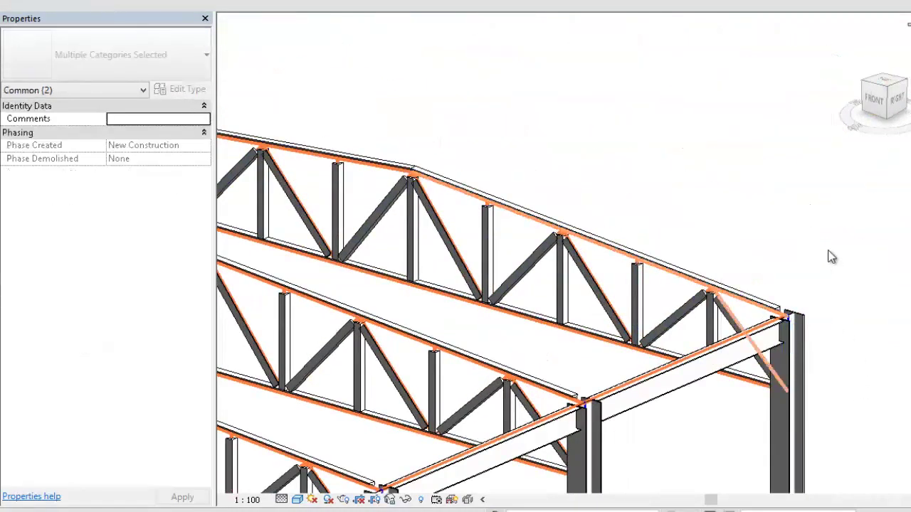
scroll(712, 253, "down", 5)
middle_click_drag(591, 226, 590, 301, "shift")
scroll(721, 173, "up", 1)
scroll(706, 148, "up", 3)
middle_click_drag(707, 148, 609, 203)
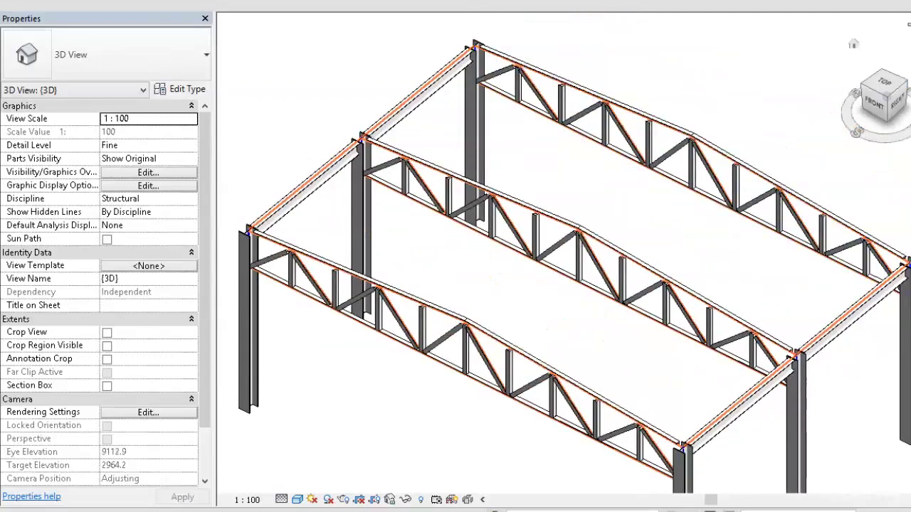